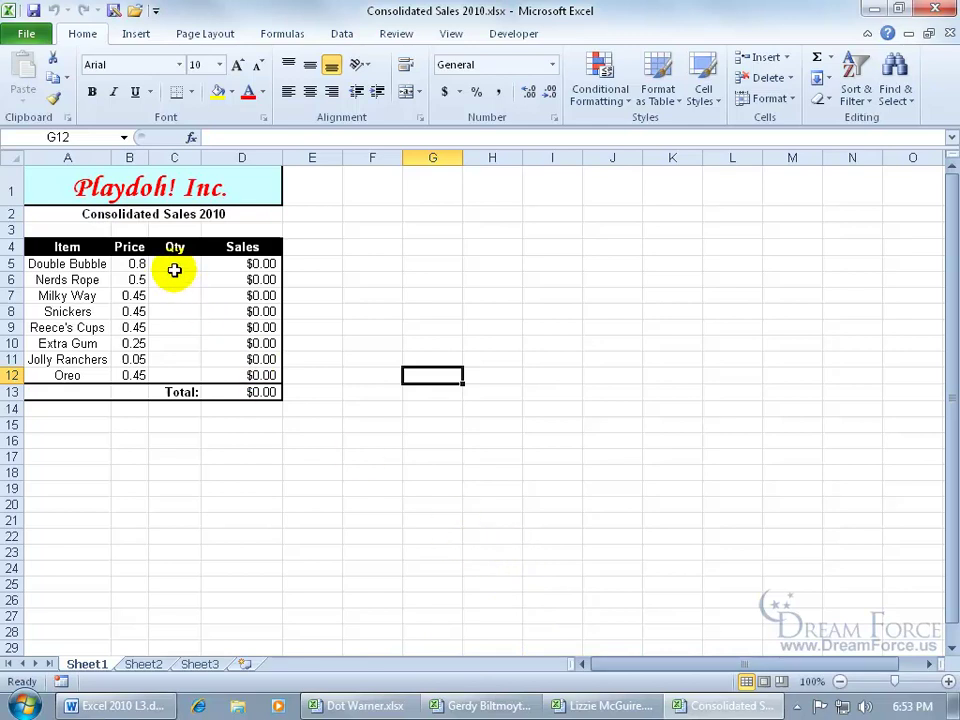
Arrange the windows of all open workbooks as tiled for a side-by-side comparison
click(364, 700)
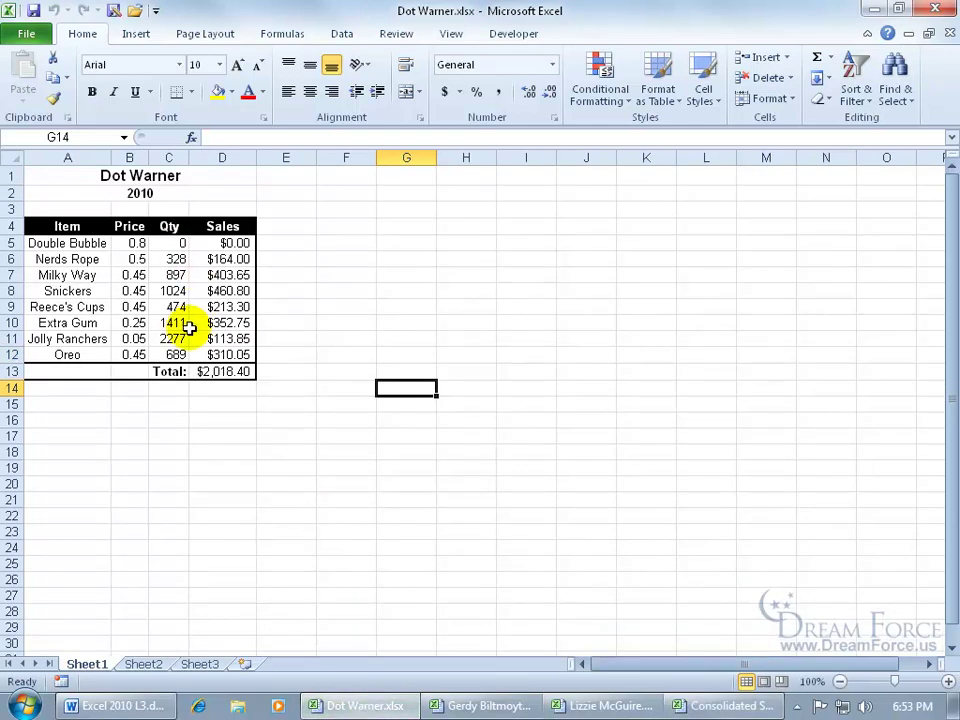
click(445, 38)
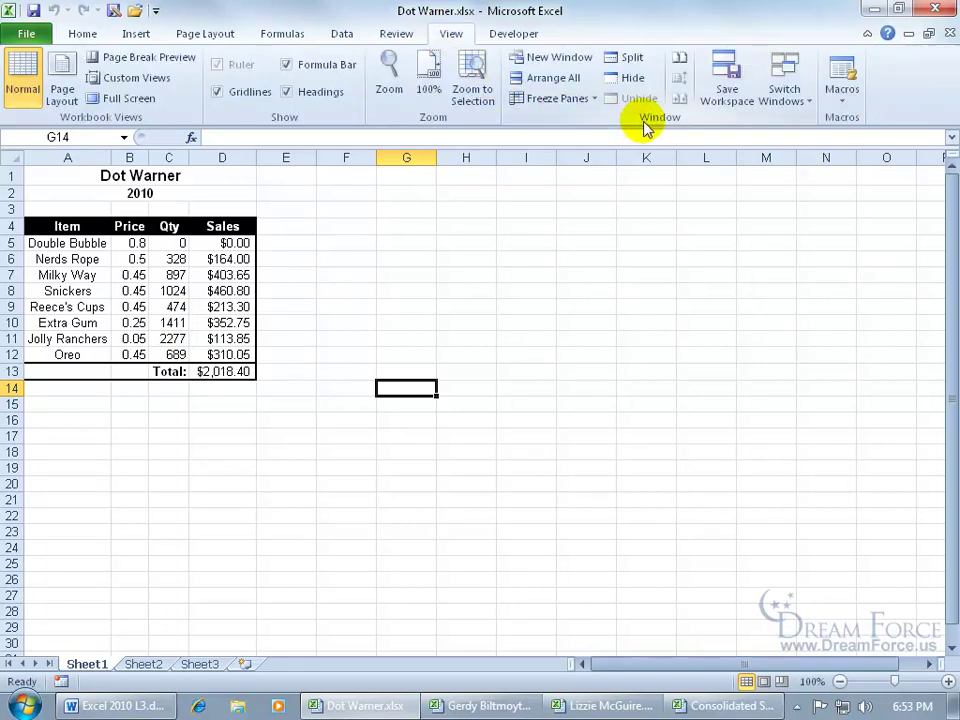
click(572, 78)
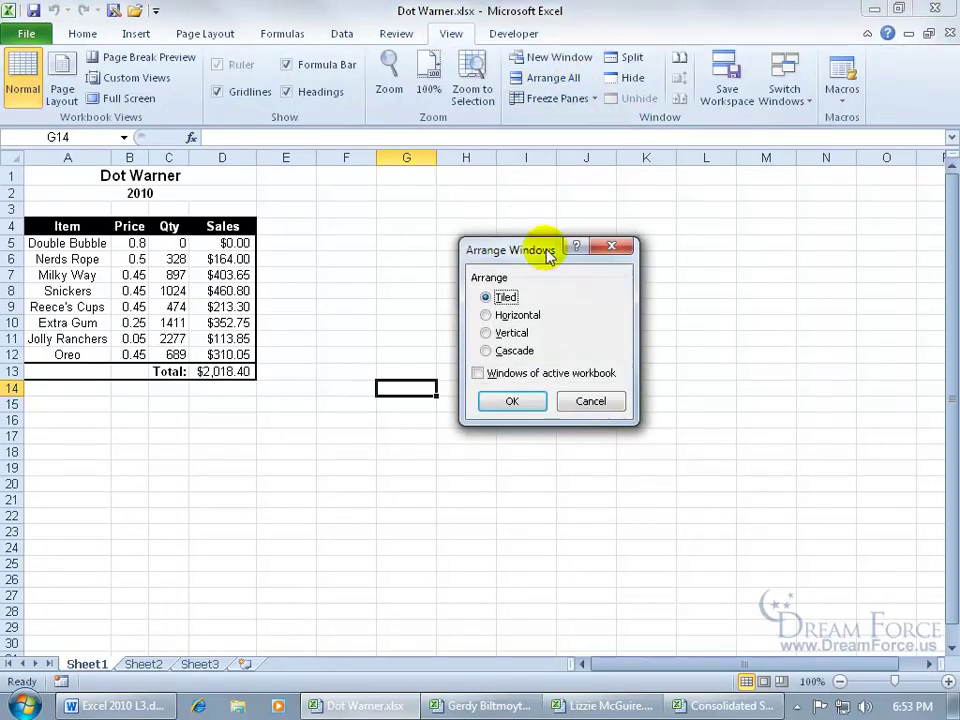
click(527, 401)
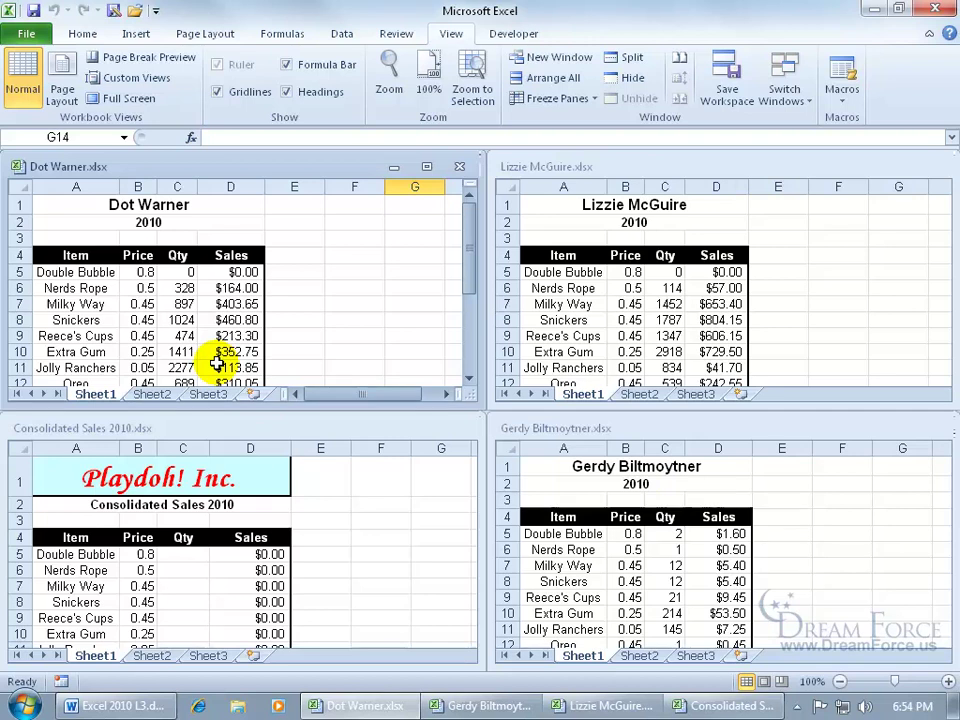
Check the first and last Qty cells, C5 and C12, in the first salesperson's workbook
click(188, 273)
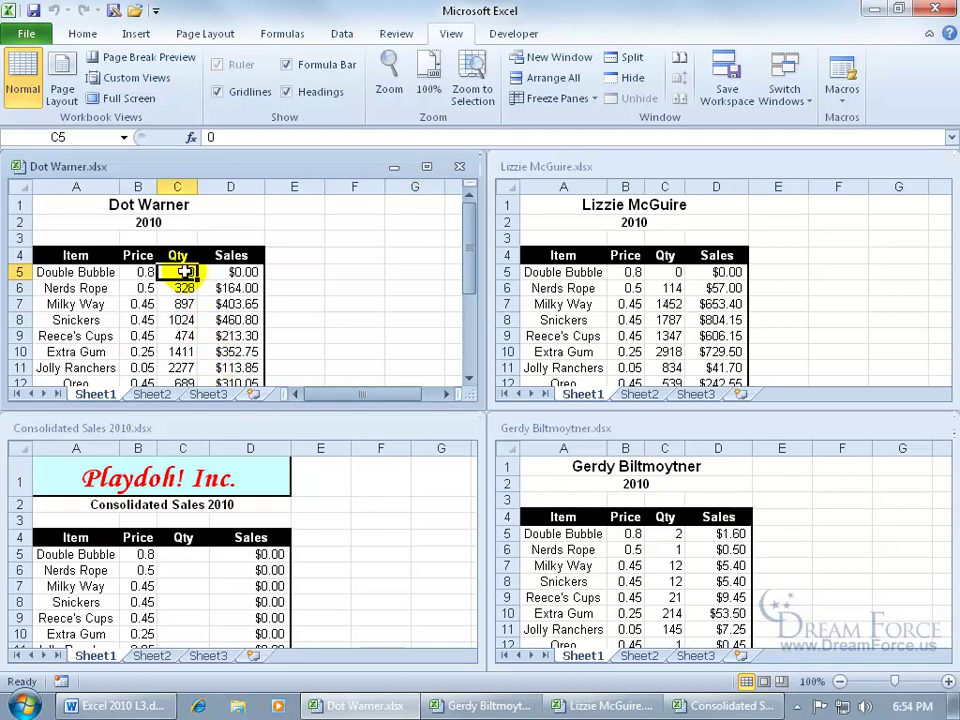
drag(465, 260, 469, 262)
click(188, 346)
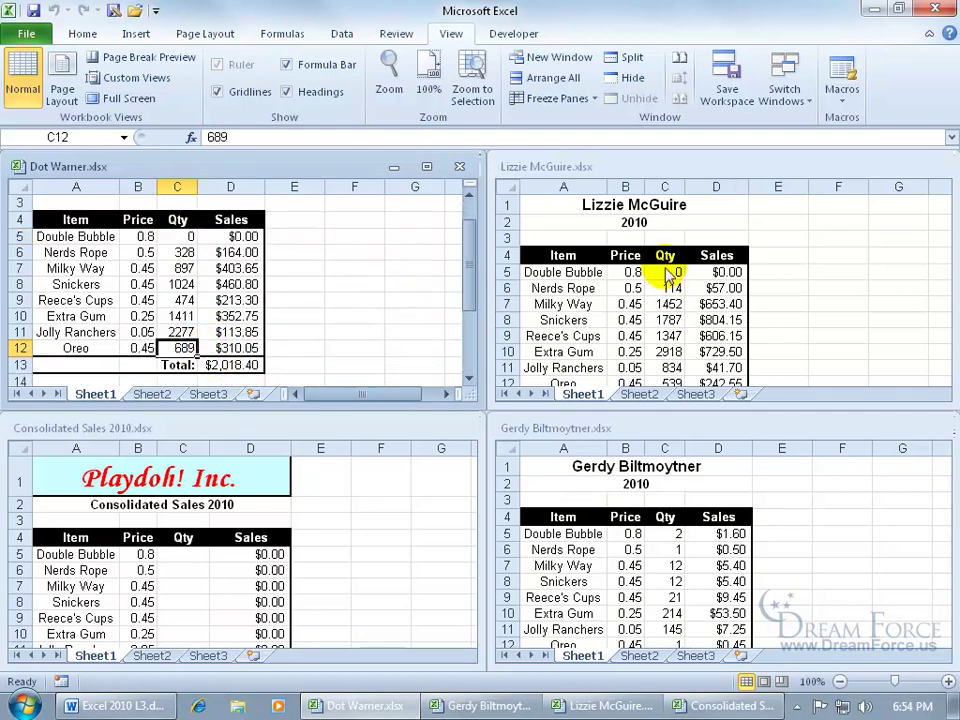
Maximize the Consolidated Sales 2010 workbook and start a Sum consolidation into its Qty cells C5:C12
click(184, 553)
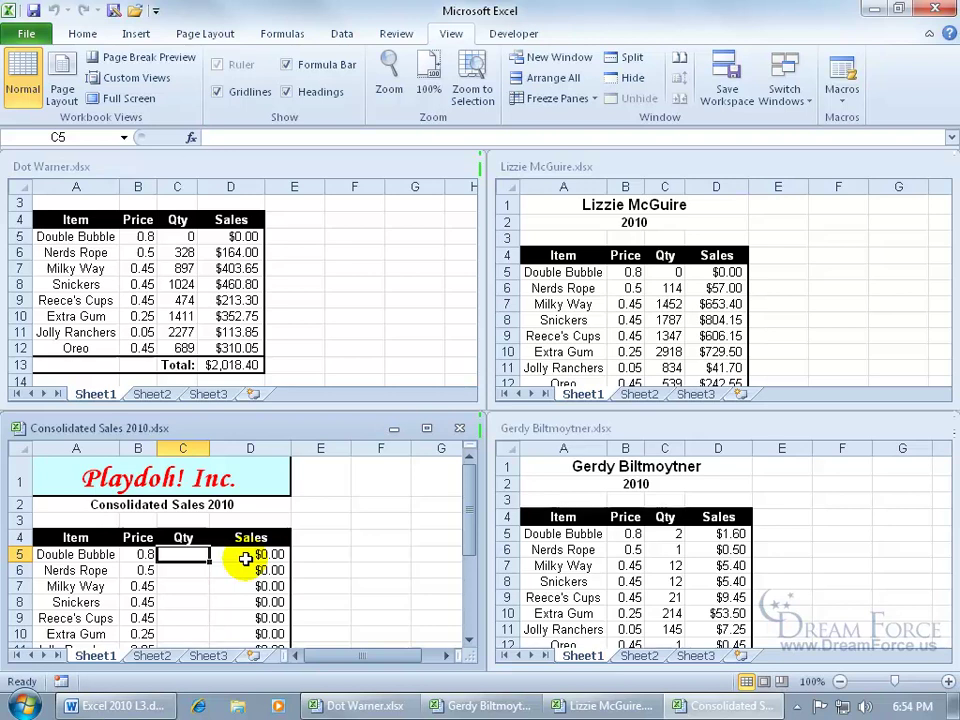
click(427, 429)
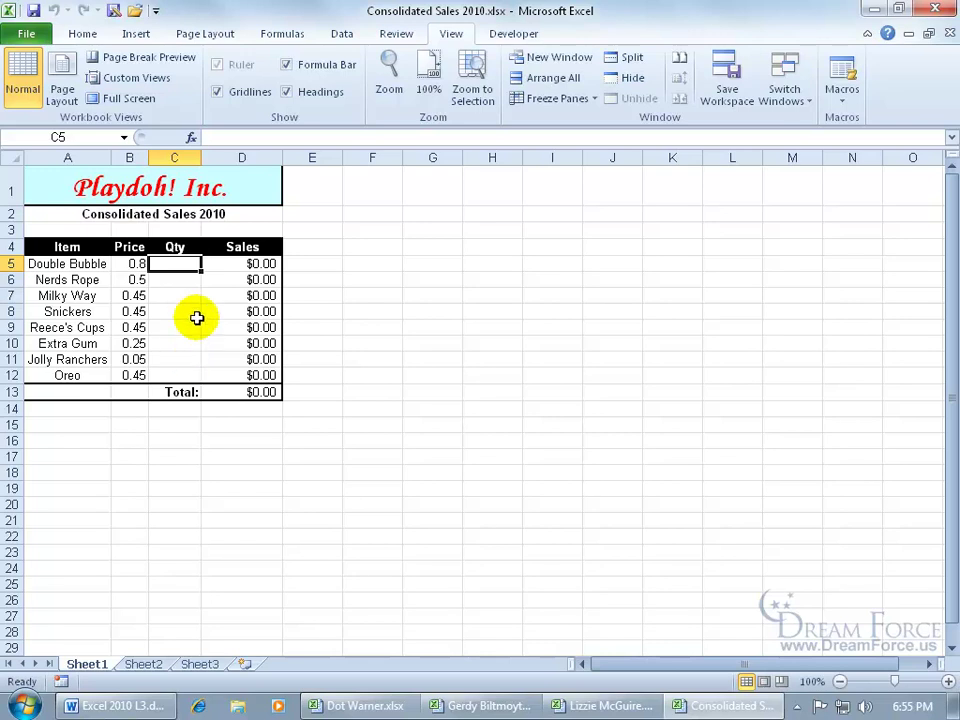
click(342, 38)
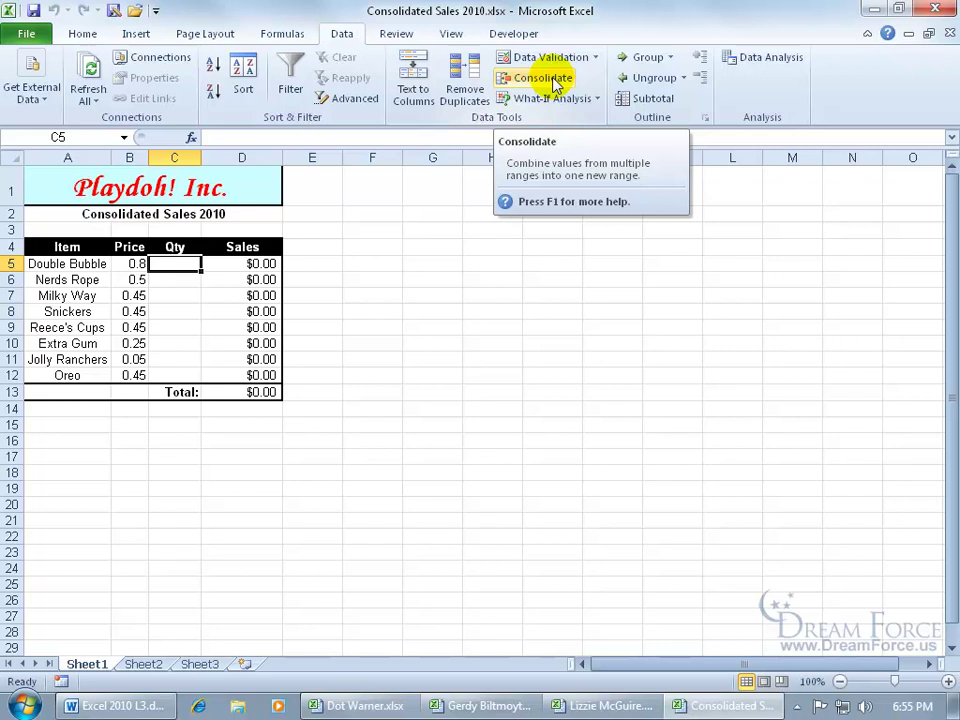
drag(189, 261, 189, 369)
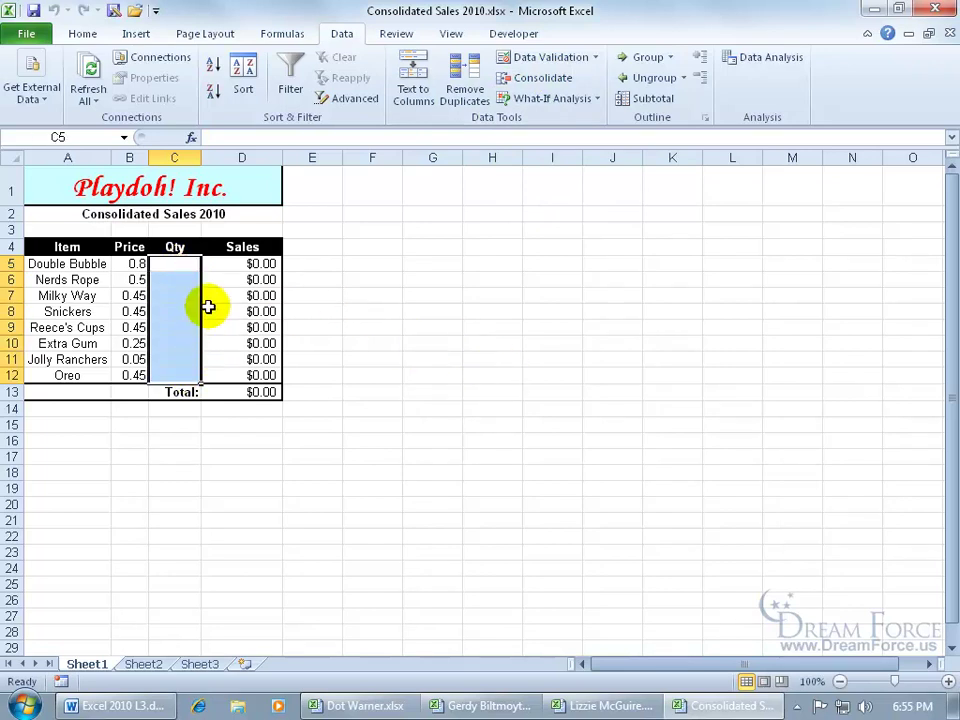
click(515, 78)
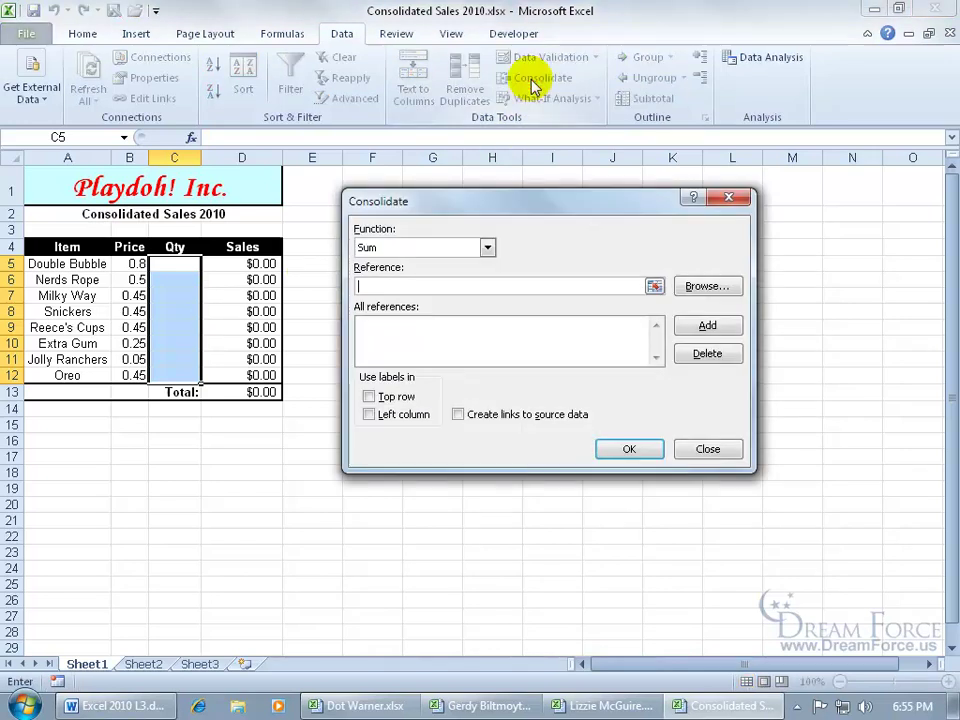
click(488, 248)
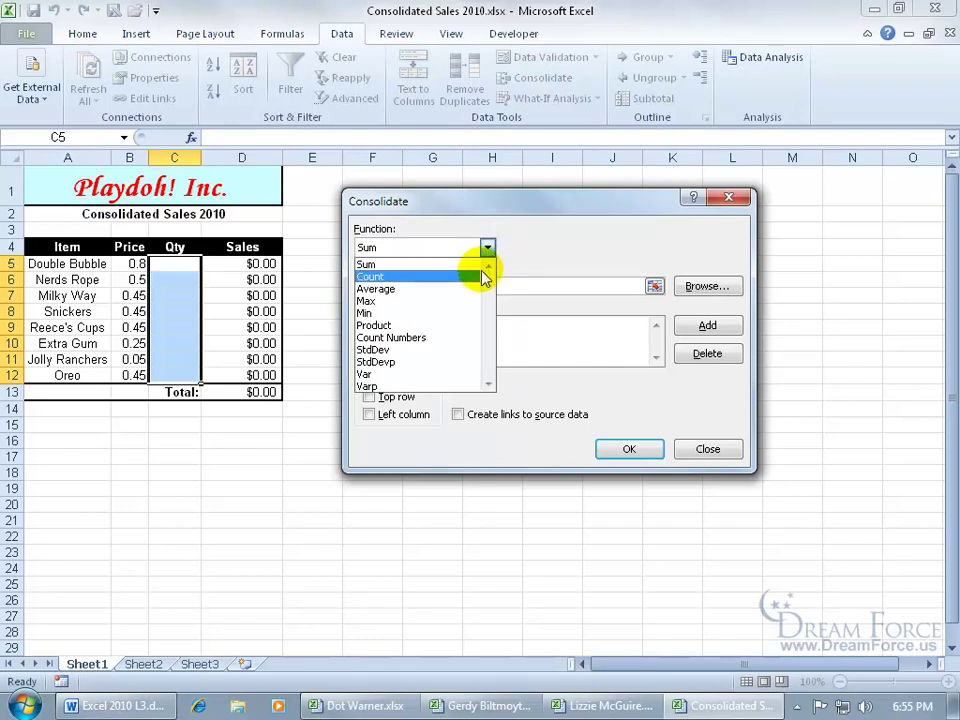
click(553, 245)
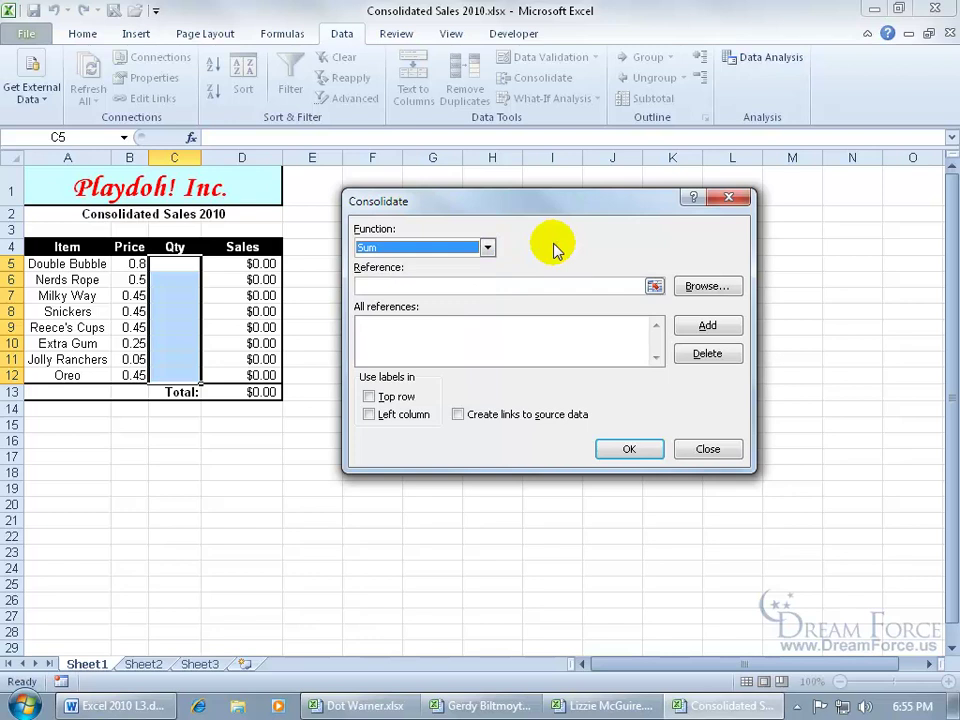
Add the Qty range C5:C12 on Sheet1 of the first salesperson's workbook to the consolidation references
click(654, 287)
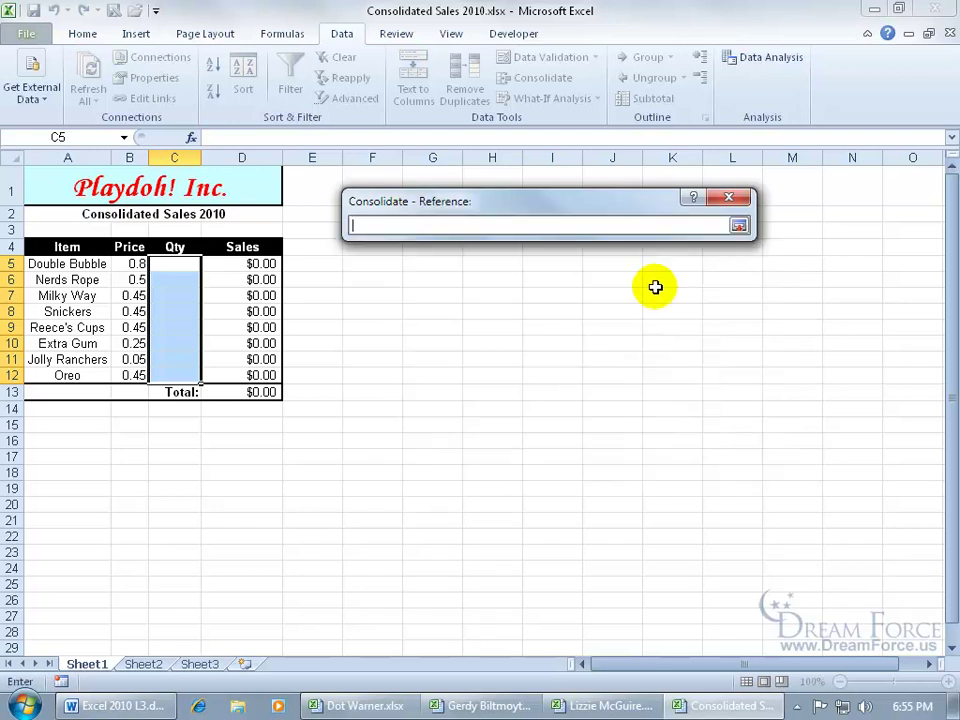
click(372, 705)
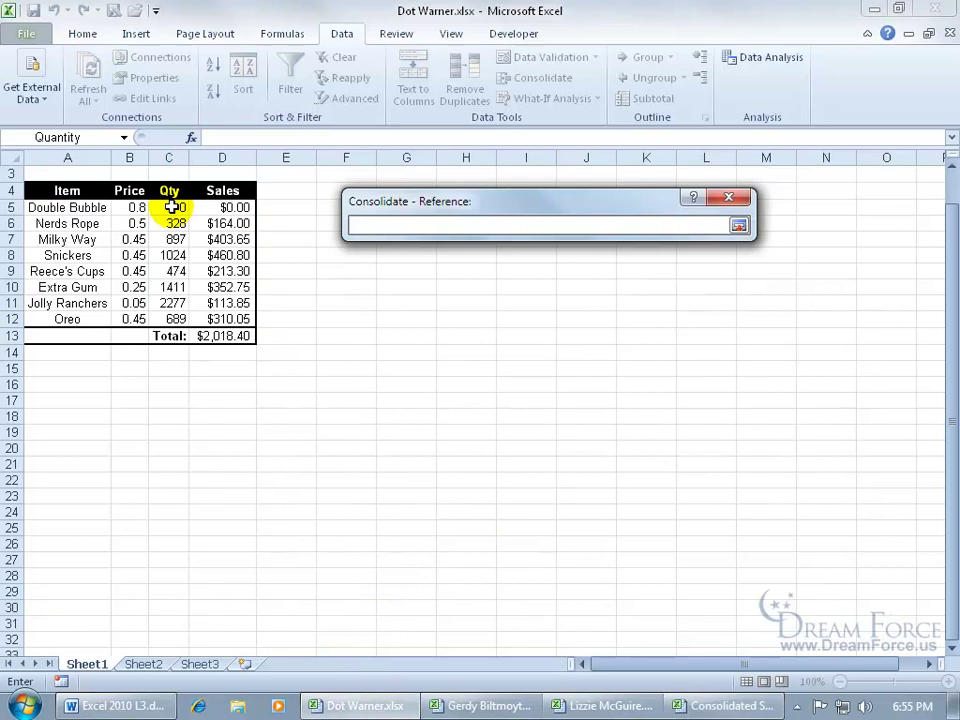
drag(171, 207, 171, 316)
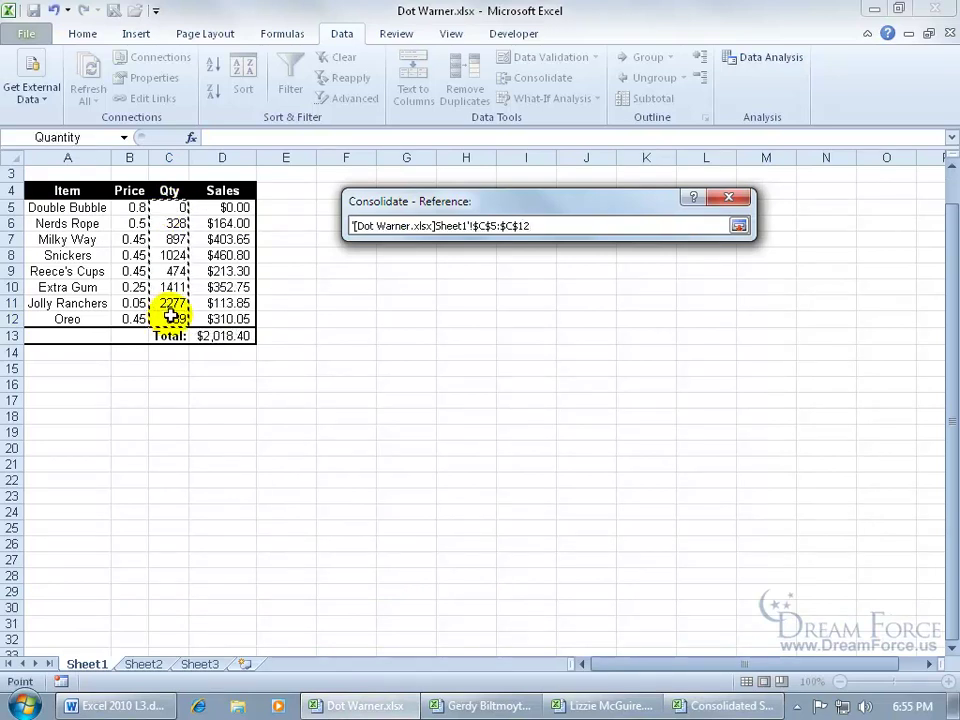
key(Return)
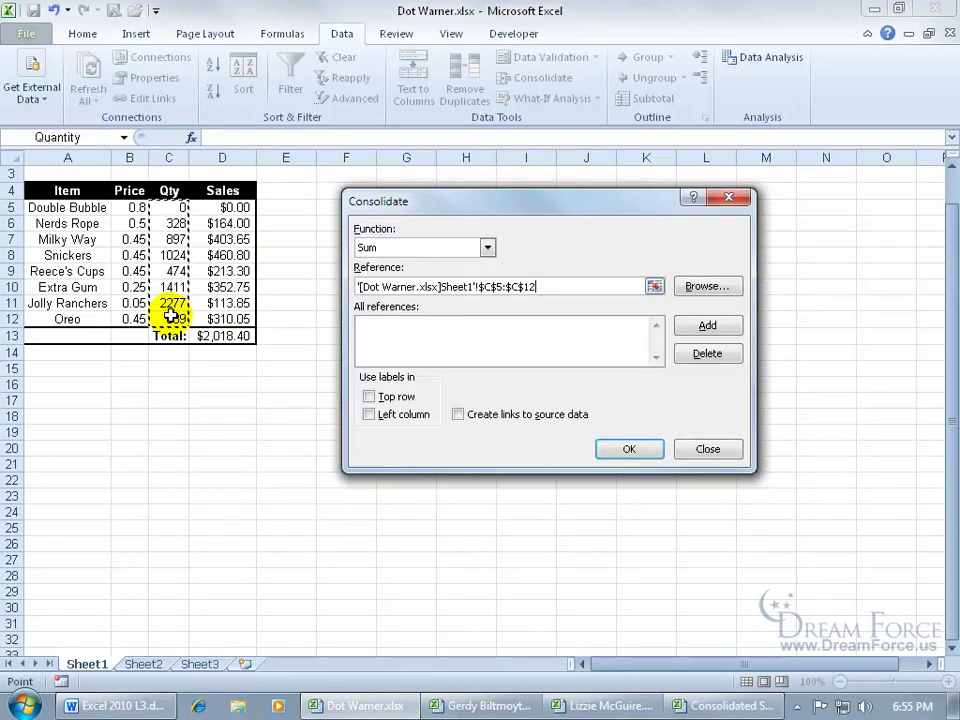
click(684, 327)
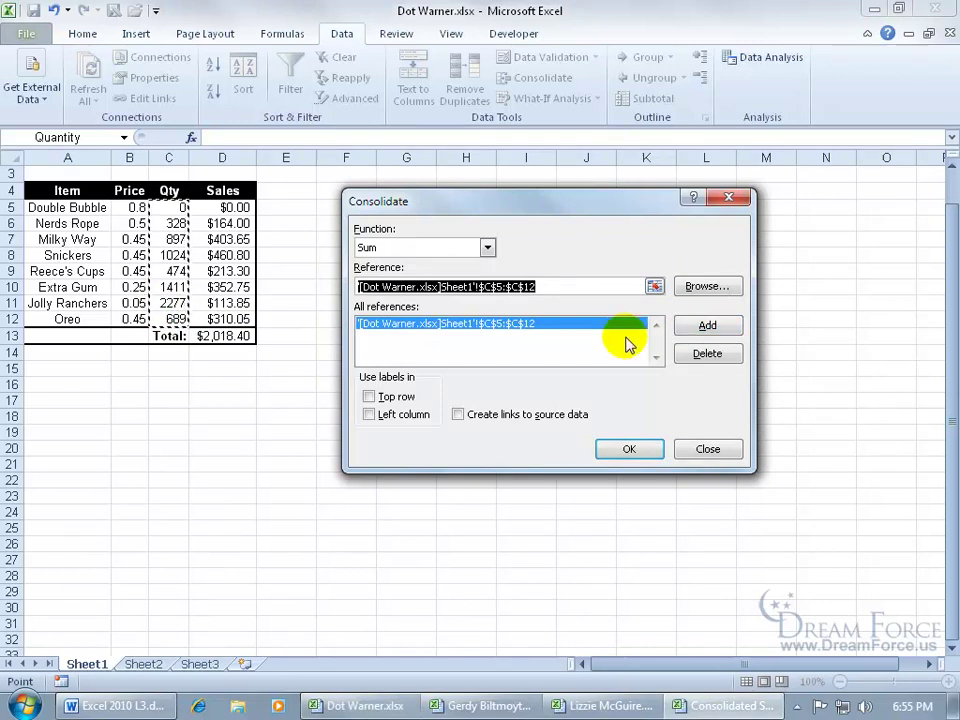
Add the Qty range C5:C12 on Sheet1 of the second salesperson's workbook to the consolidation references
click(654, 287)
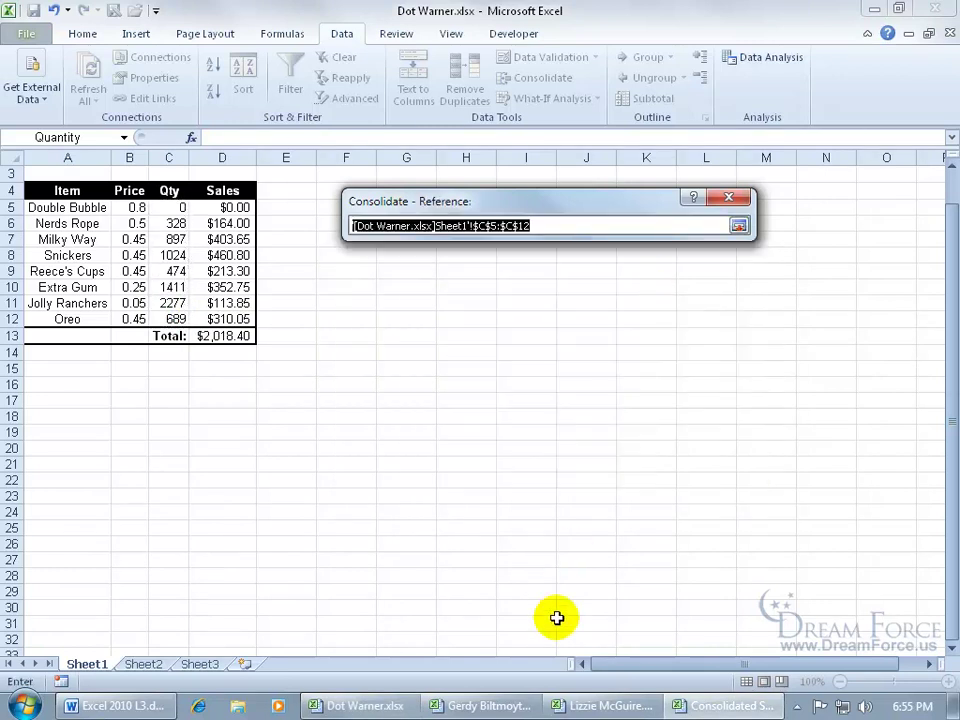
click(522, 706)
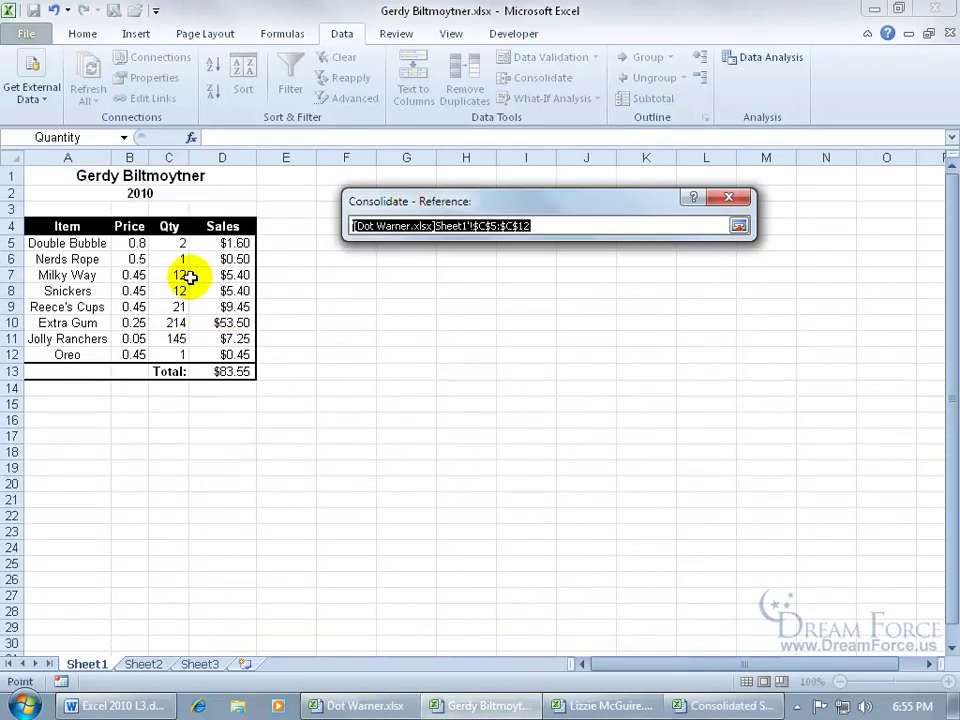
drag(180, 243, 175, 356)
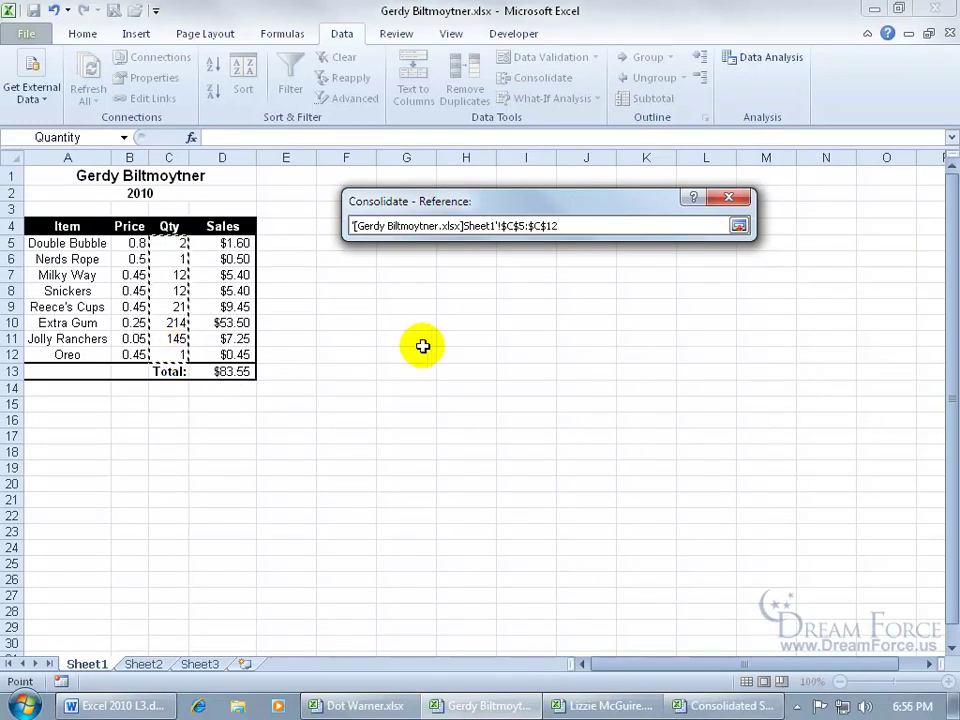
key(Return)
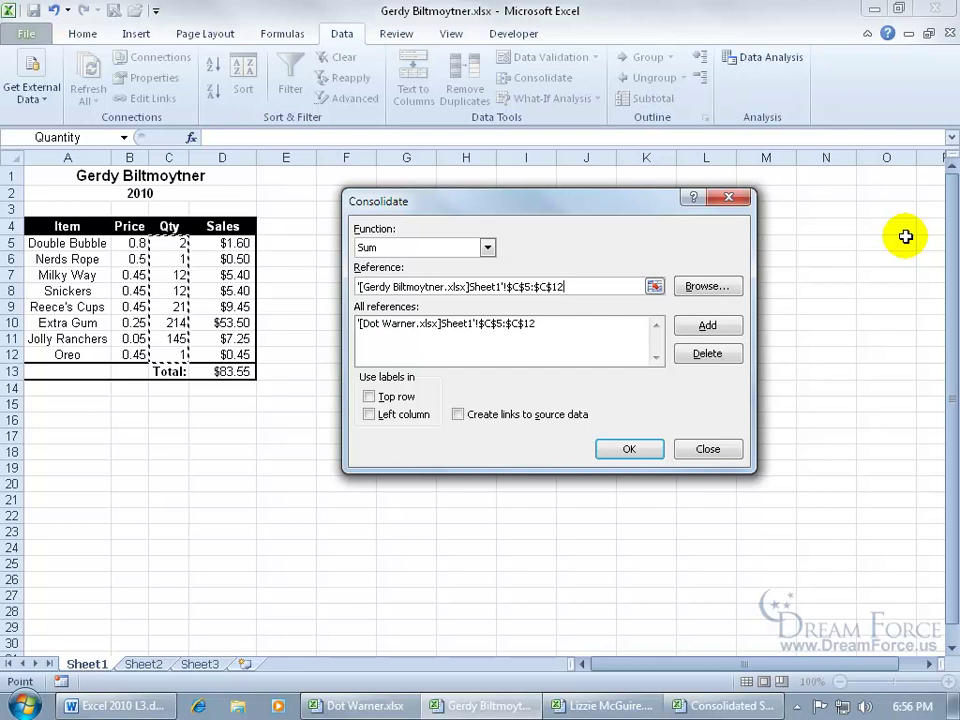
click(708, 326)
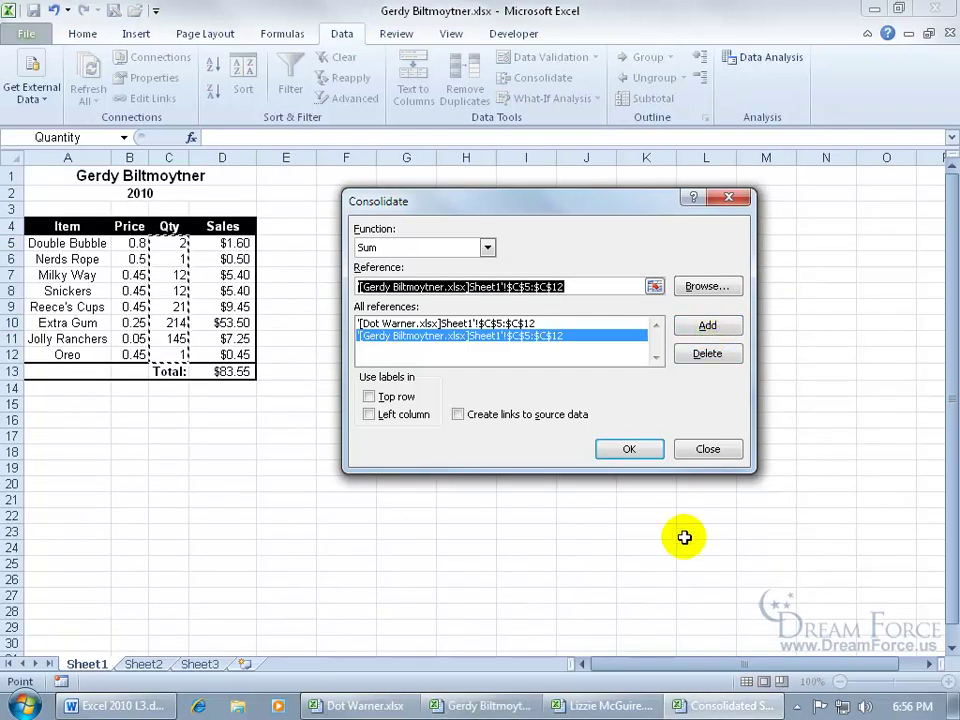
Add the third salesperson's Qty range C5:C12 as a reference and run the consolidation with links to the source data
click(654, 286)
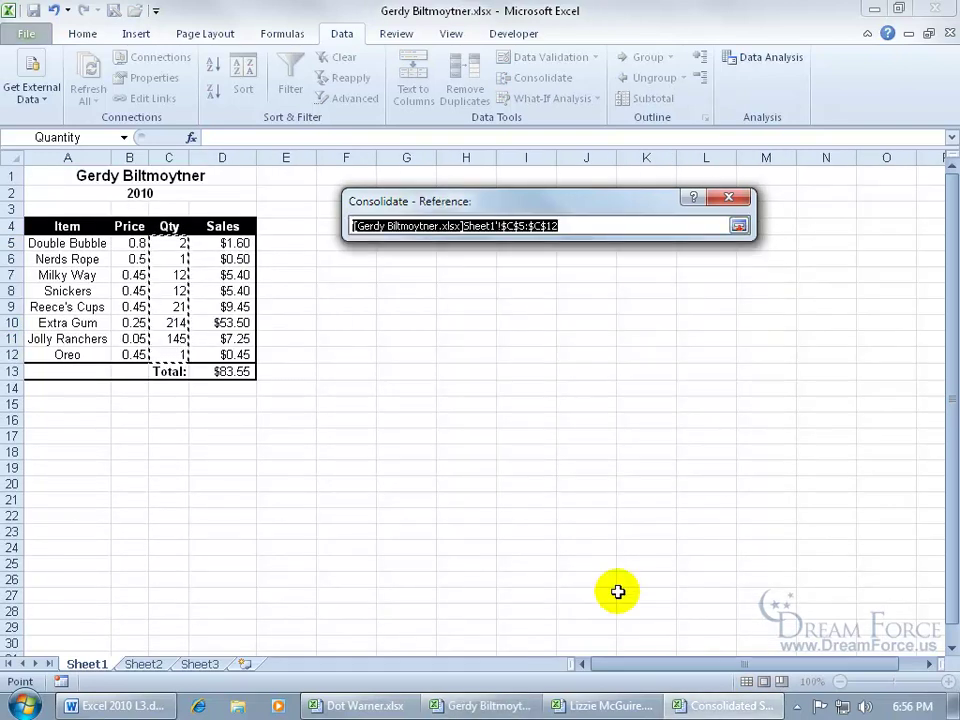
click(614, 703)
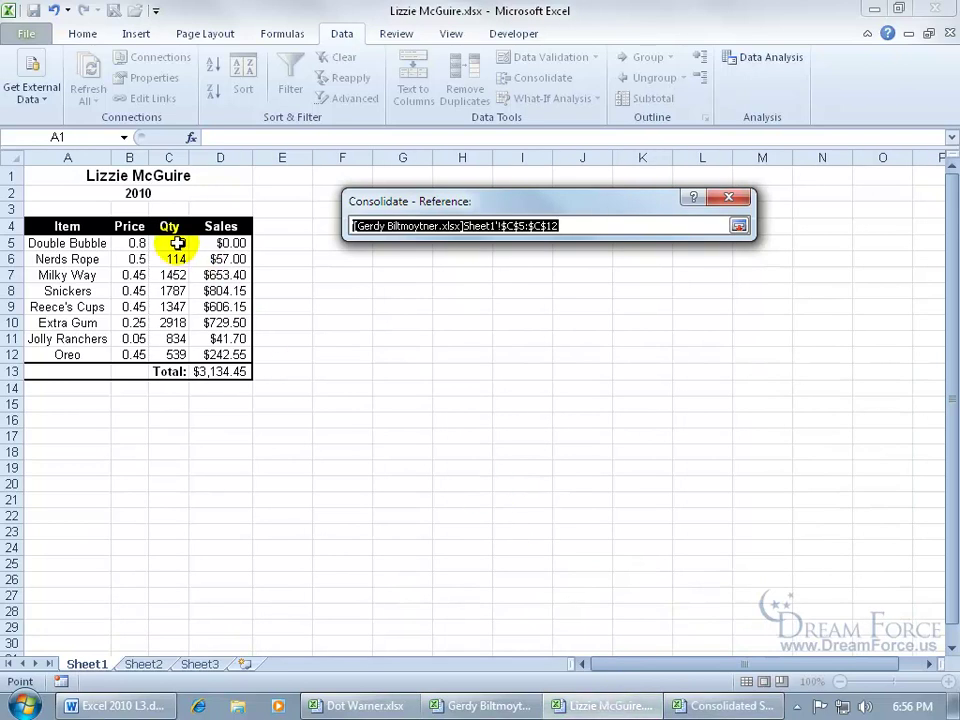
drag(178, 242, 178, 352)
key(Return)
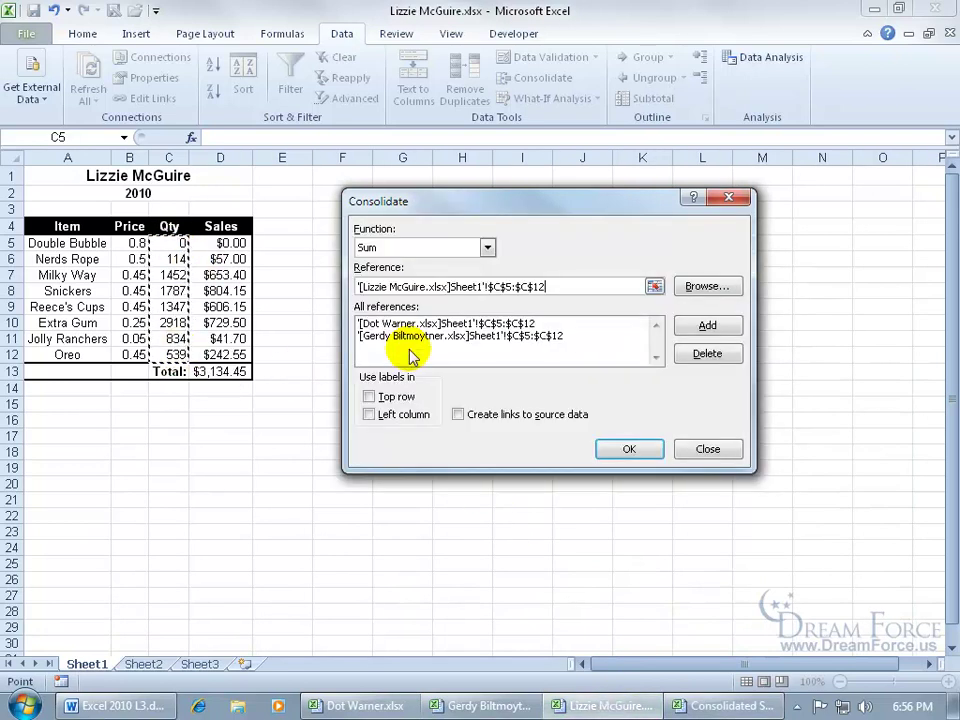
click(703, 325)
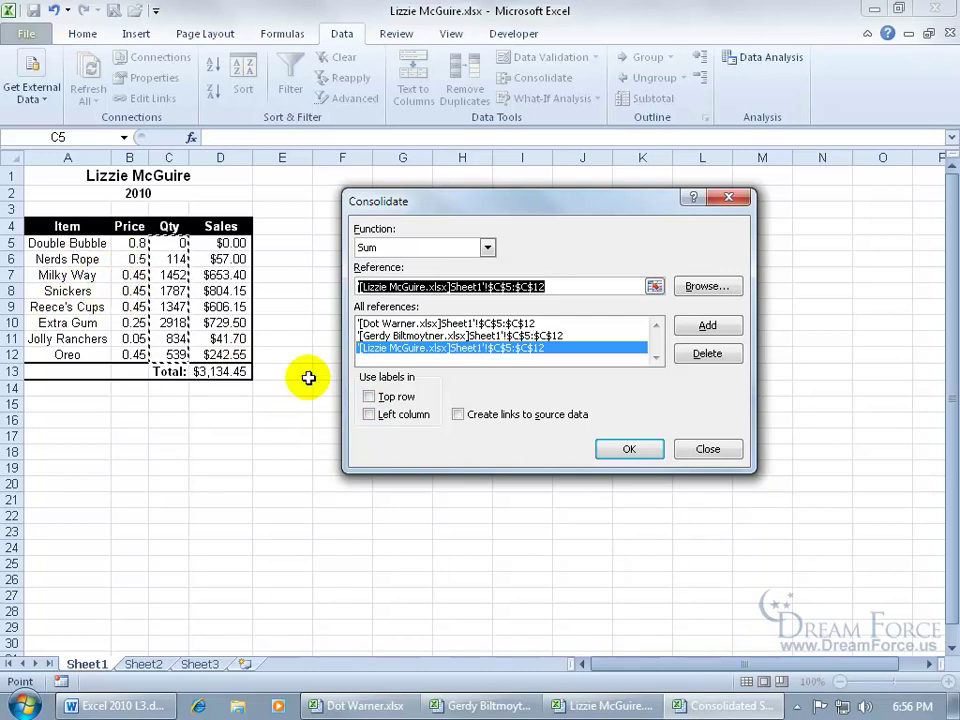
click(458, 415)
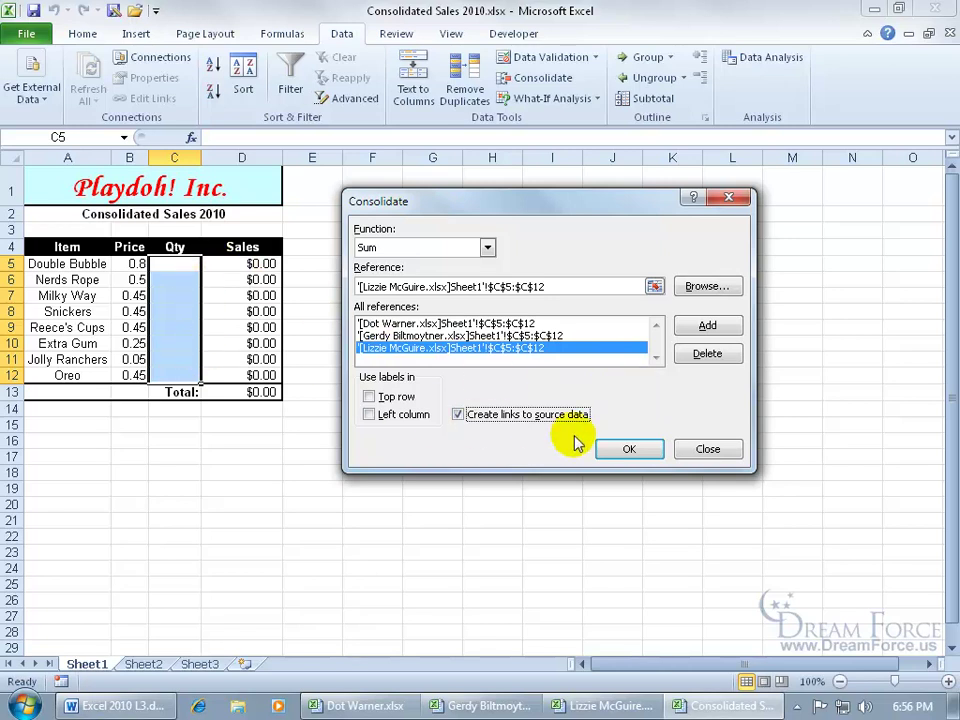
click(621, 449)
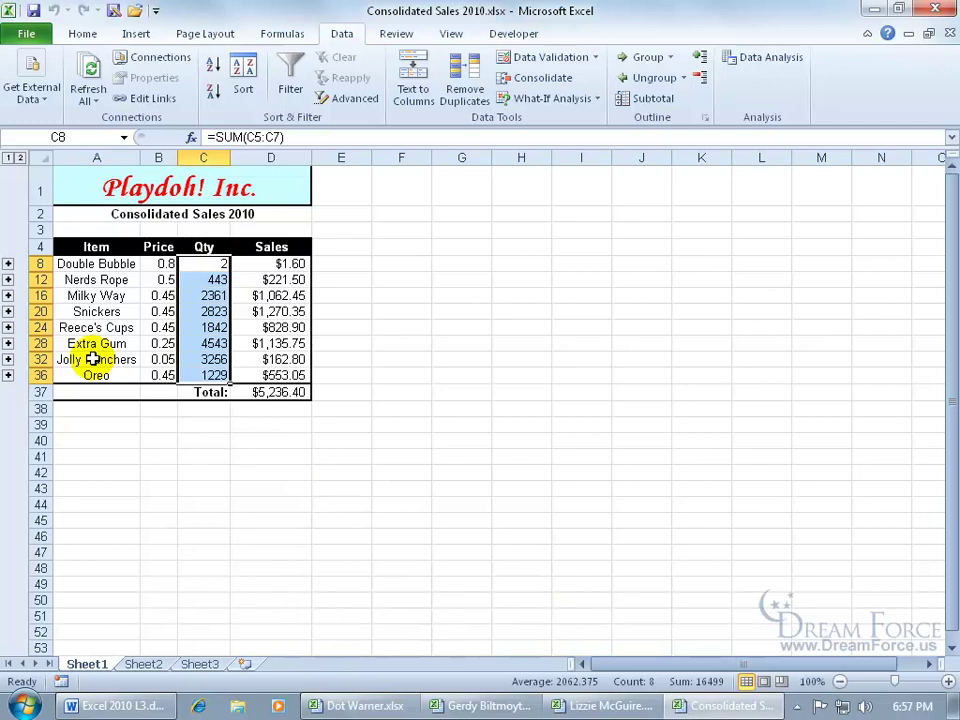
Examine the source quantities behind Double Bubble and Milky Way, and compare outline level 1 with the fully expanded level 2
click(9, 263)
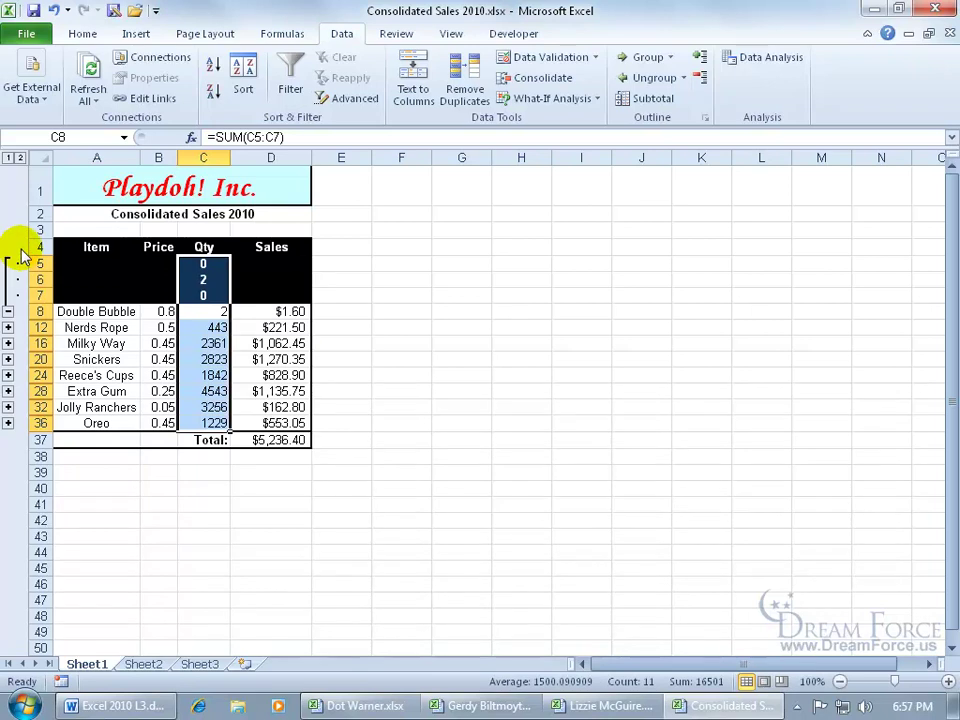
click(8, 312)
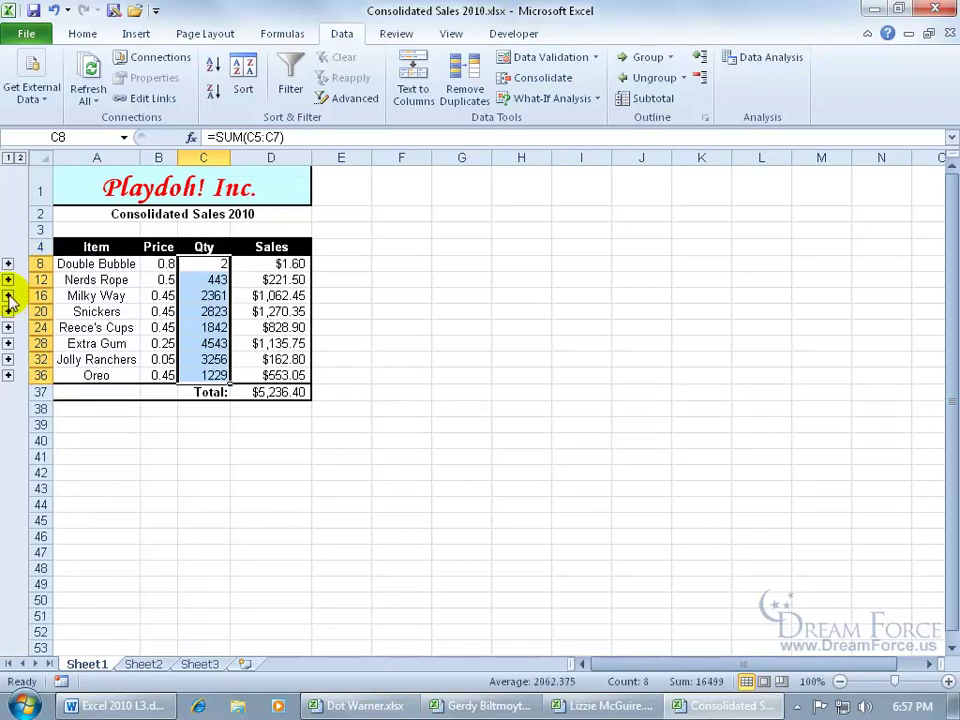
click(8, 296)
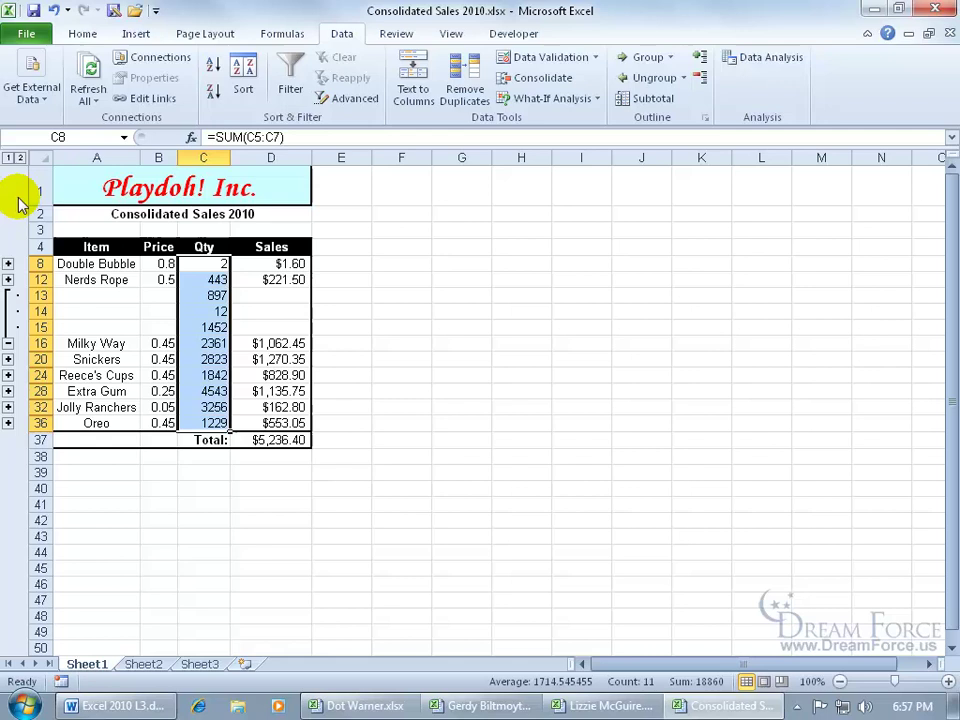
click(14, 159)
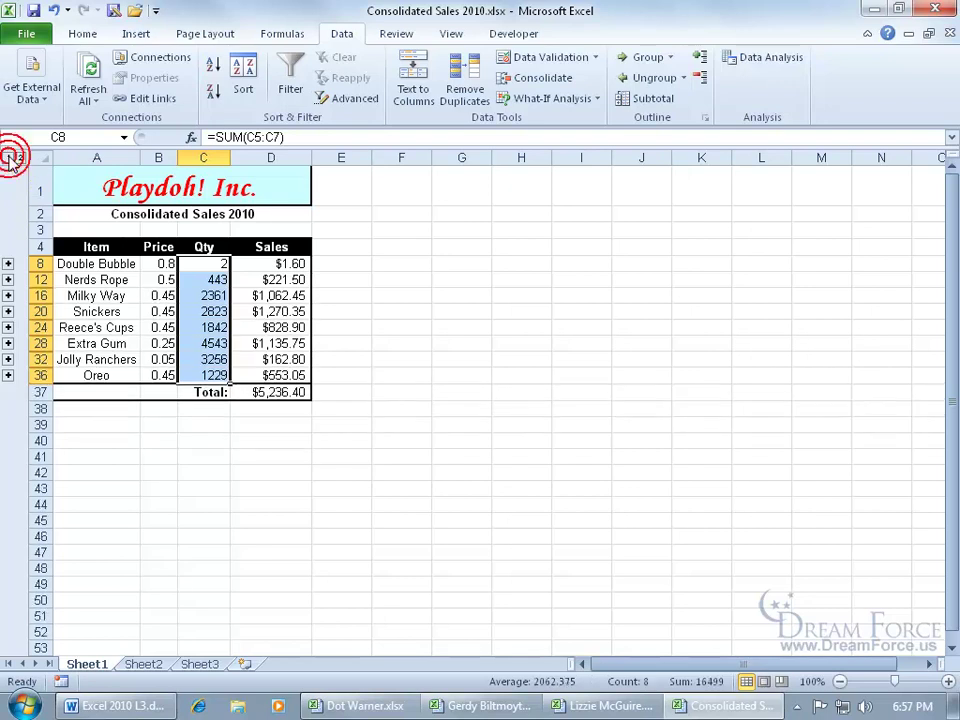
click(22, 160)
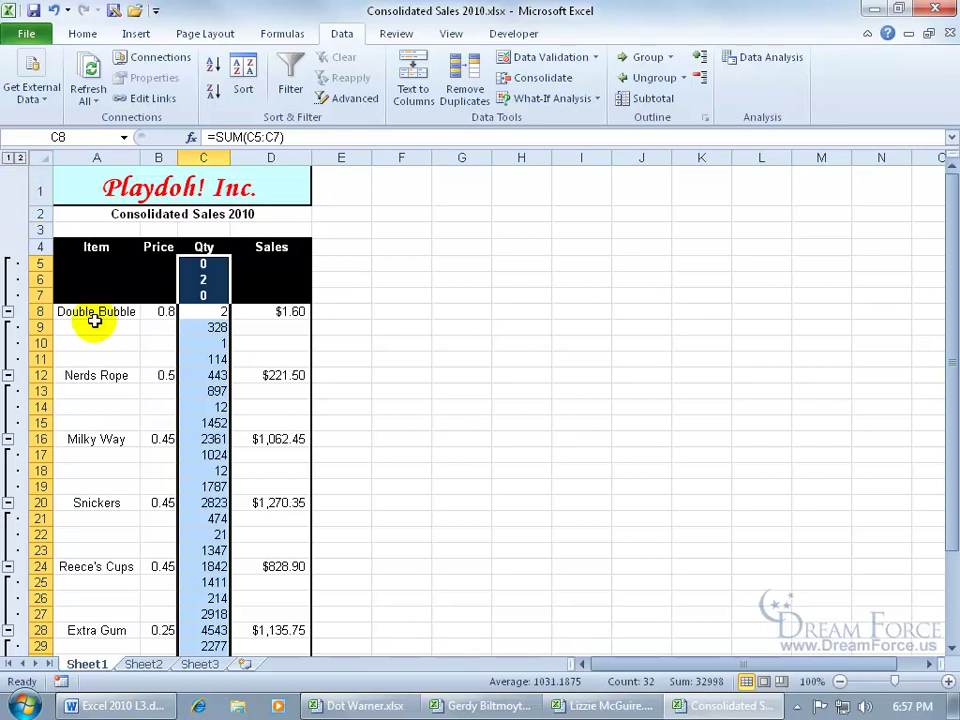
click(120, 376)
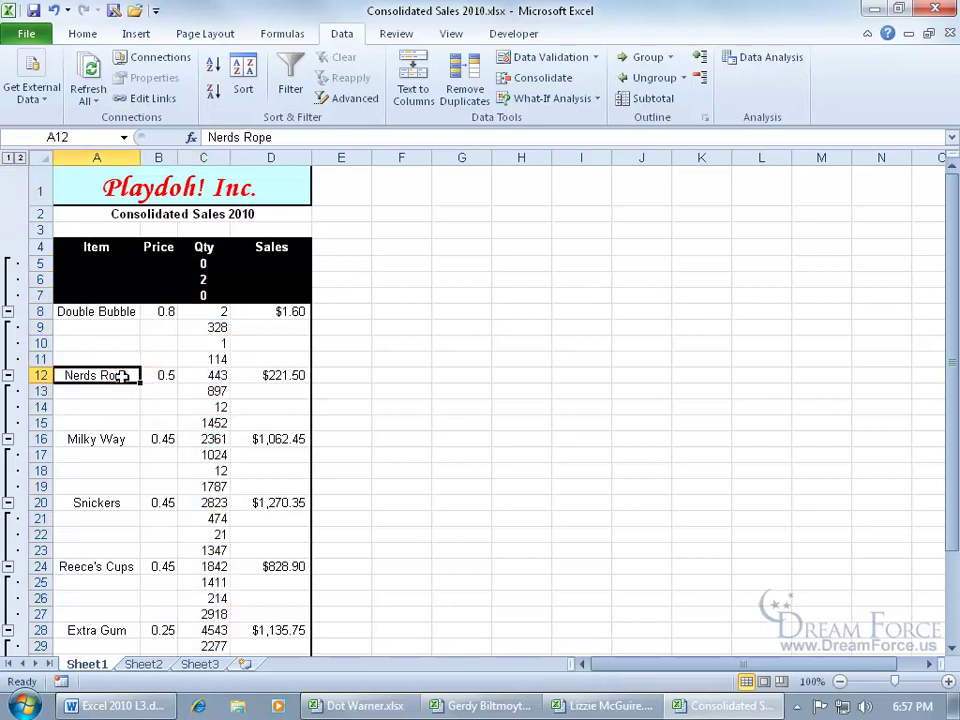
Inspect the formula of the Nerds Rope quantity total and the link behind the second salesperson's Nerds Rope quantity
click(206, 376)
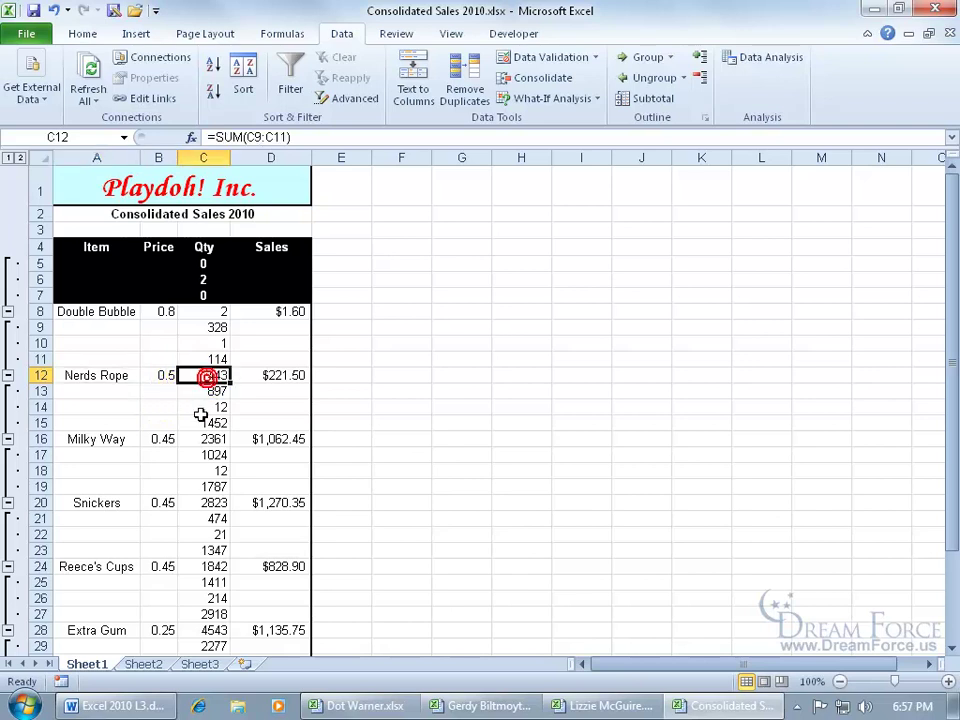
click(221, 343)
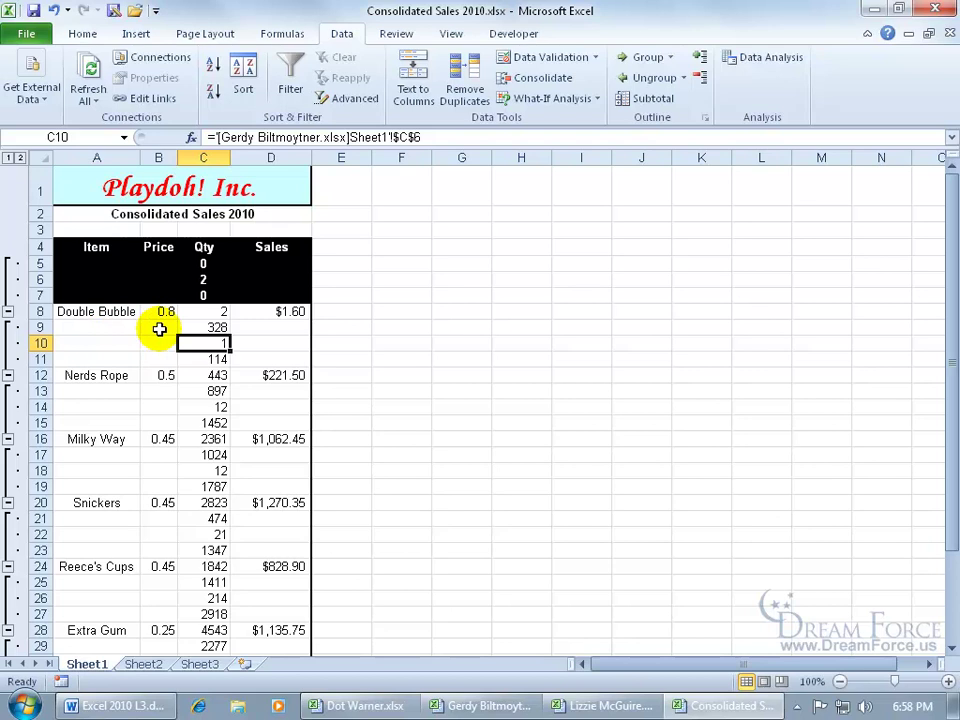
In the first salesperson's workbook, set the Double Bubble quantity in C5 to 200
click(362, 705)
click(175, 207)
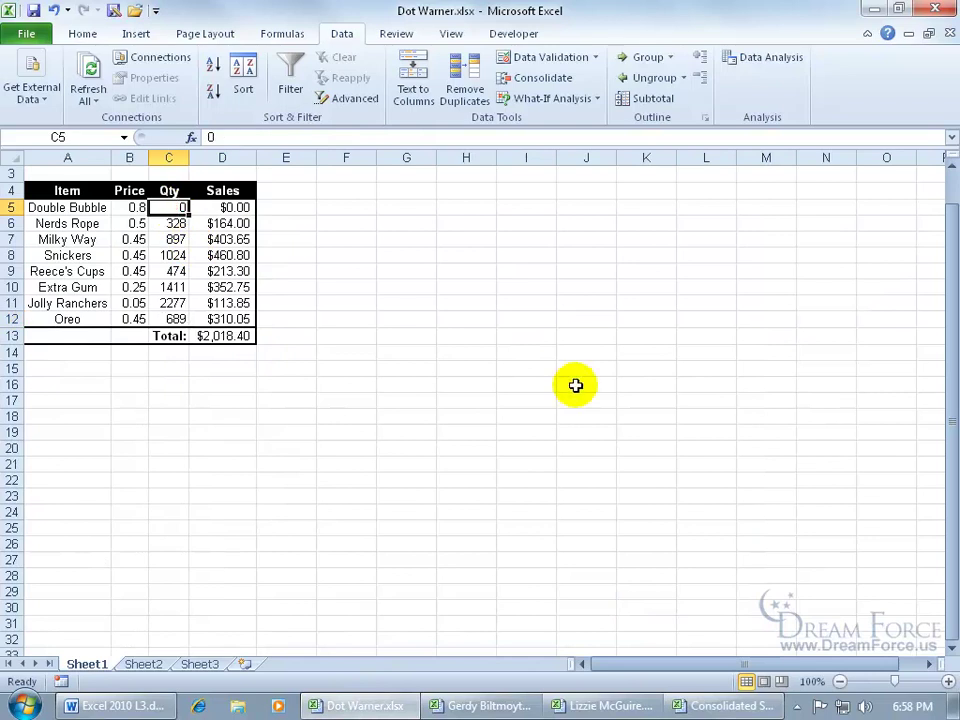
text(200)
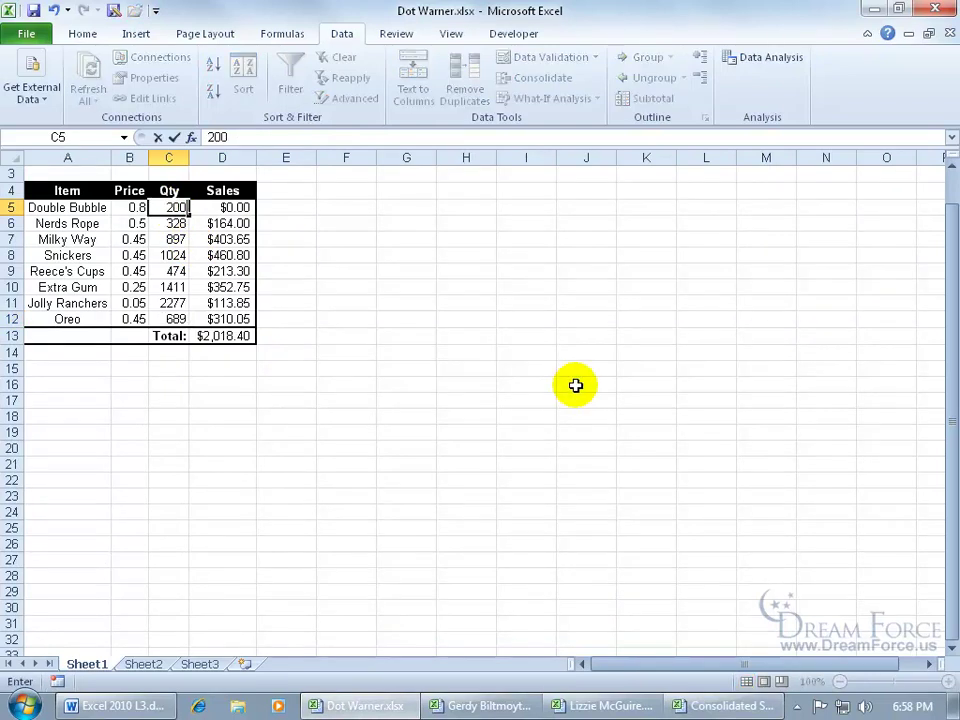
key(Return)
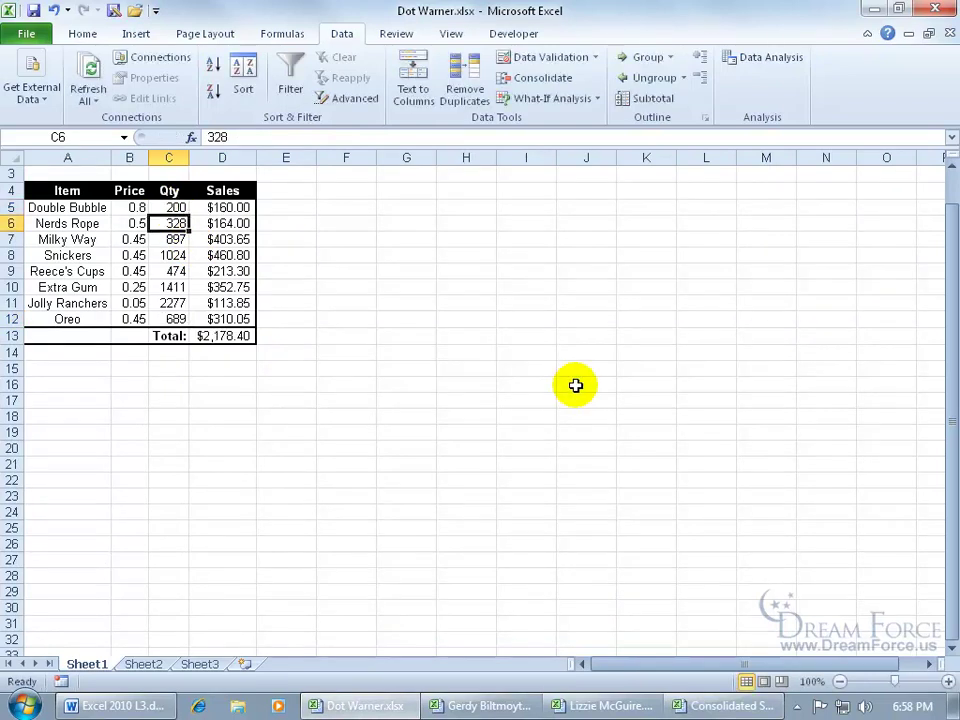
Return to the Consolidated Sales 2010 workbook and check the linked quantity in C5 and the Double Bubble total in C8
click(718, 706)
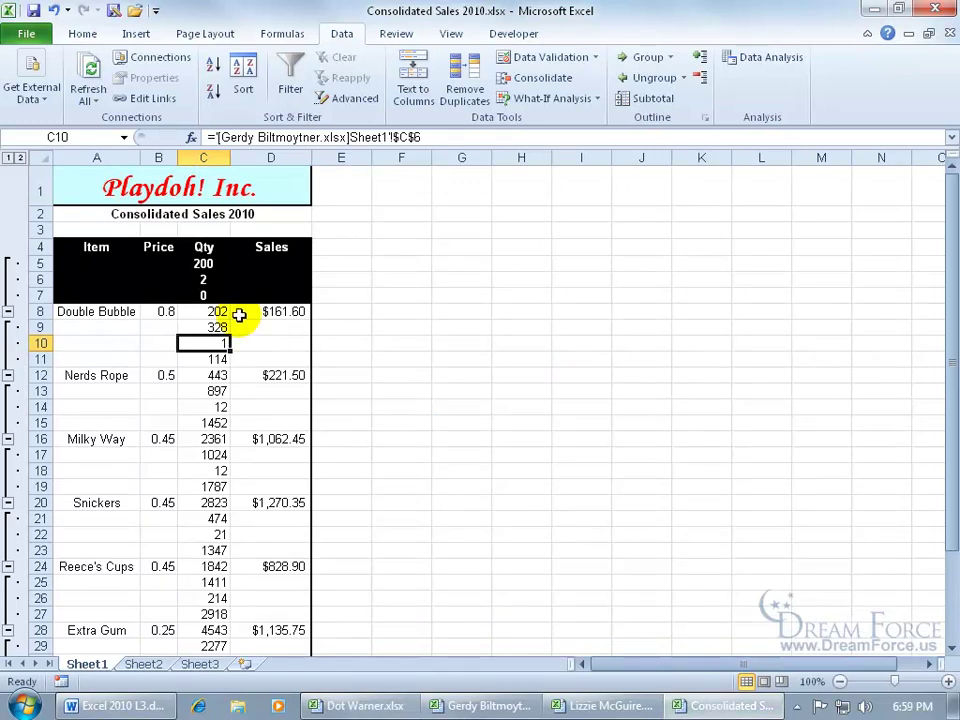
click(214, 262)
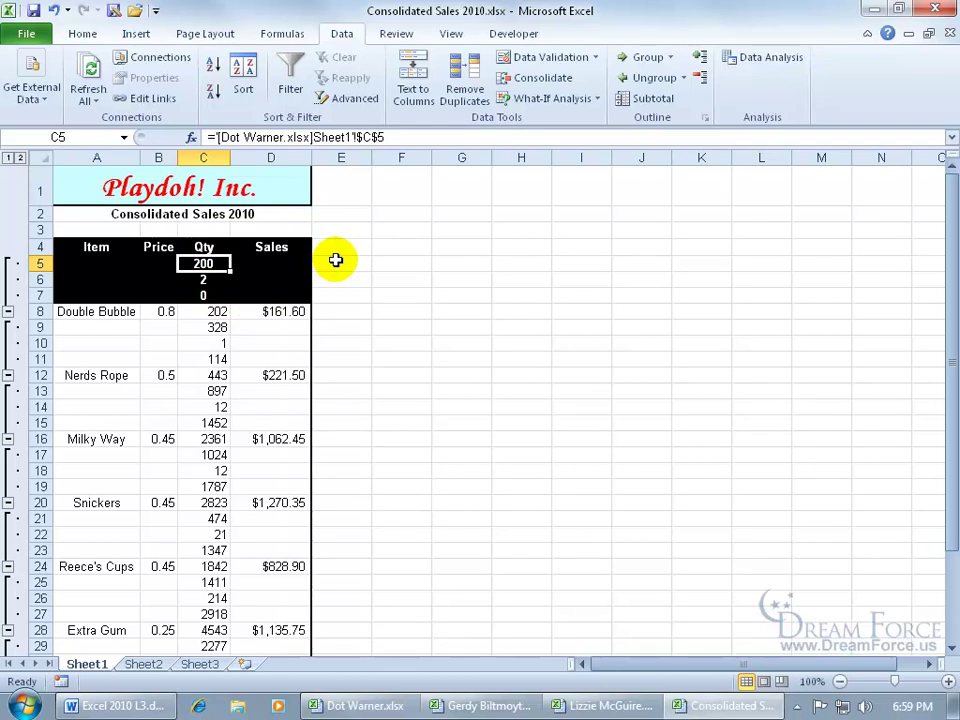
click(216, 306)
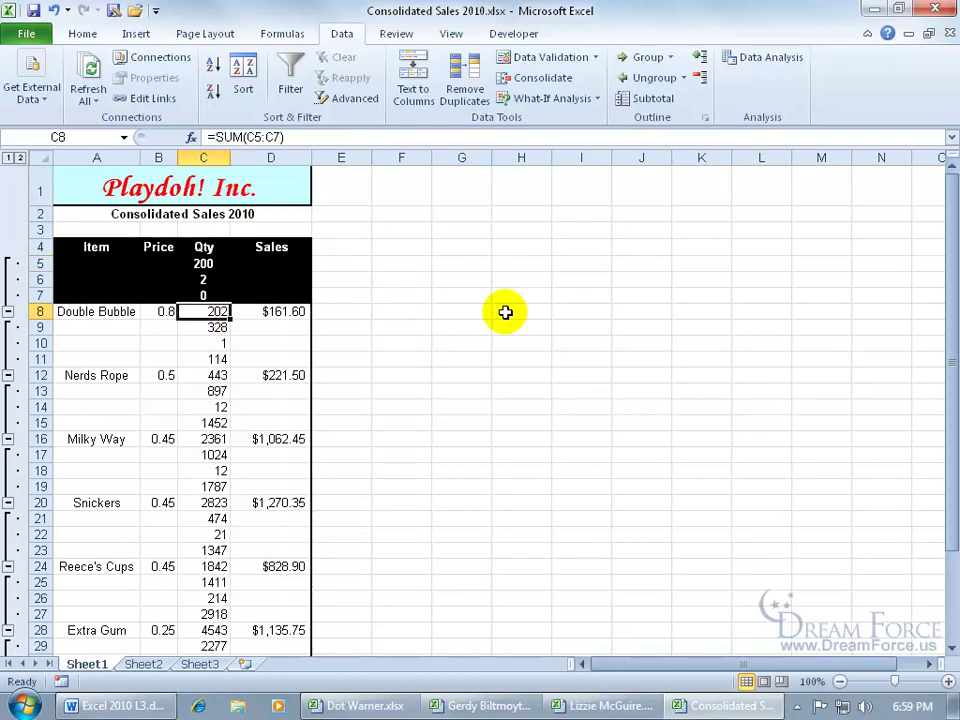